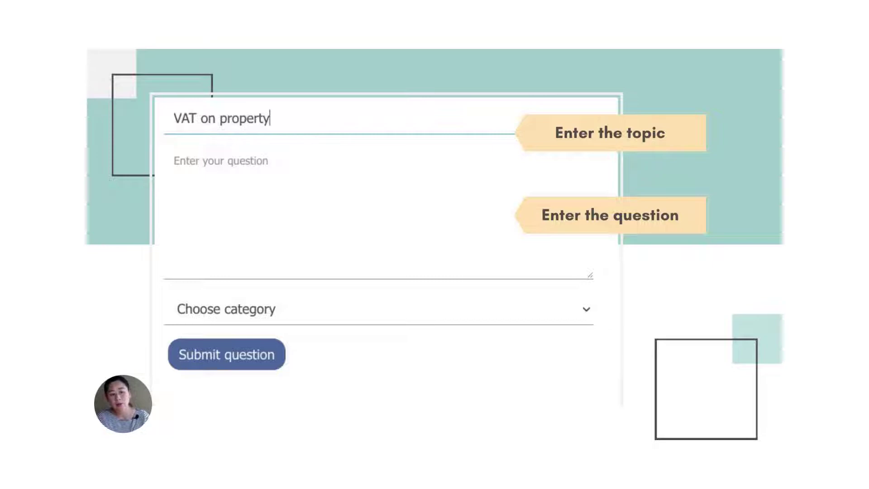
Start the question body with "What ar…" under the 'VAT on property' topic.
left_click(401, 163)
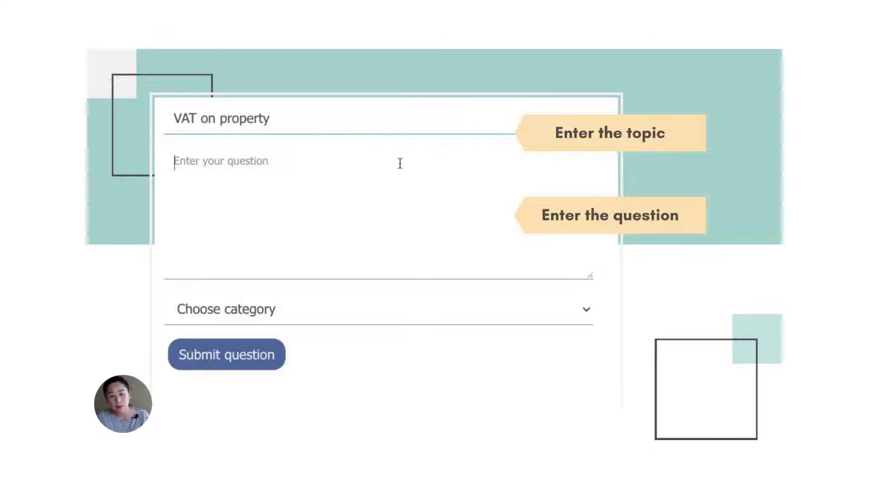
type("What ar")
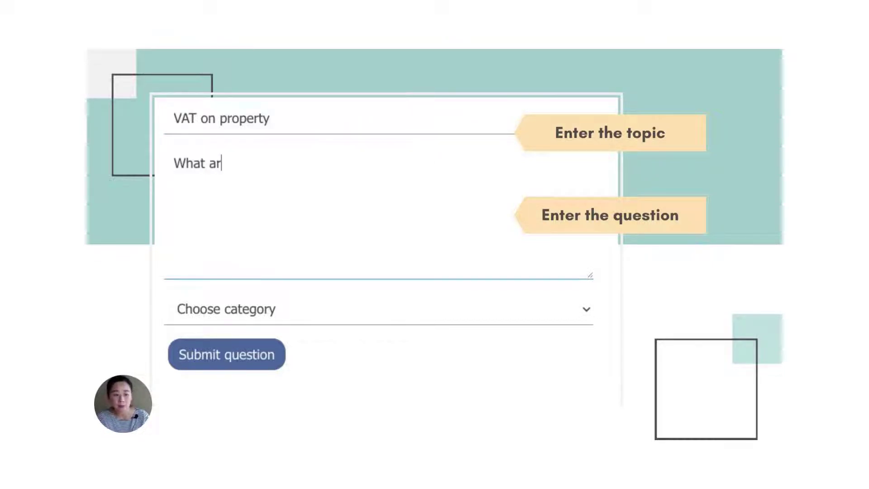
type("e the VAT ")
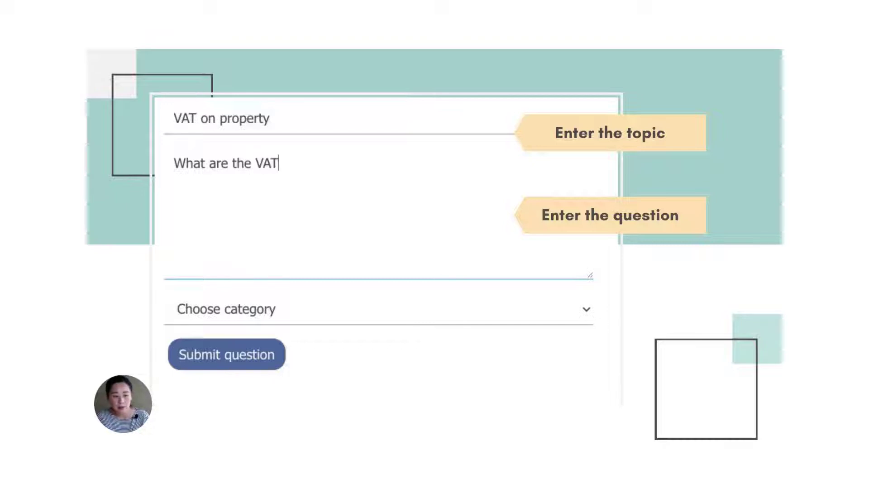
type("implications ")
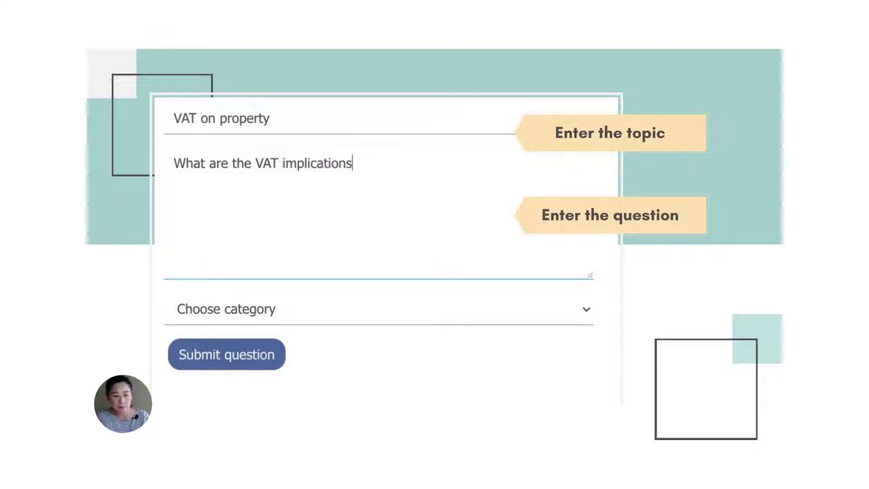
type("when sell")
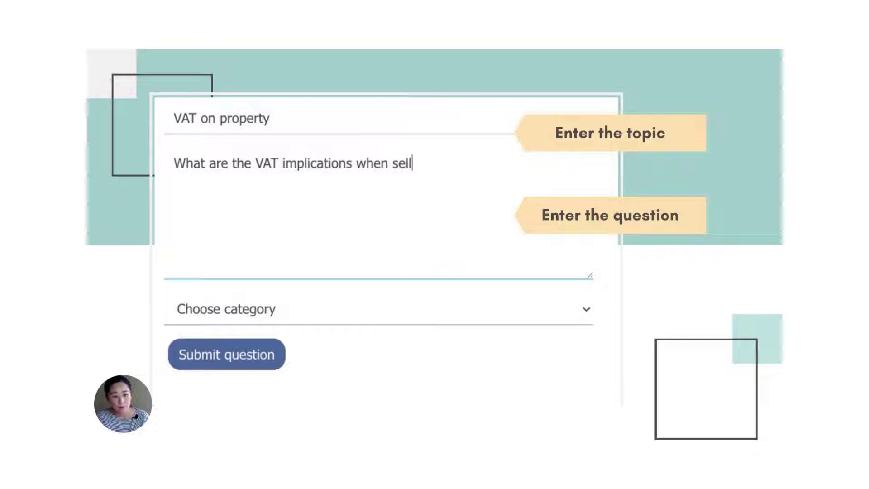
type("ing a leg")
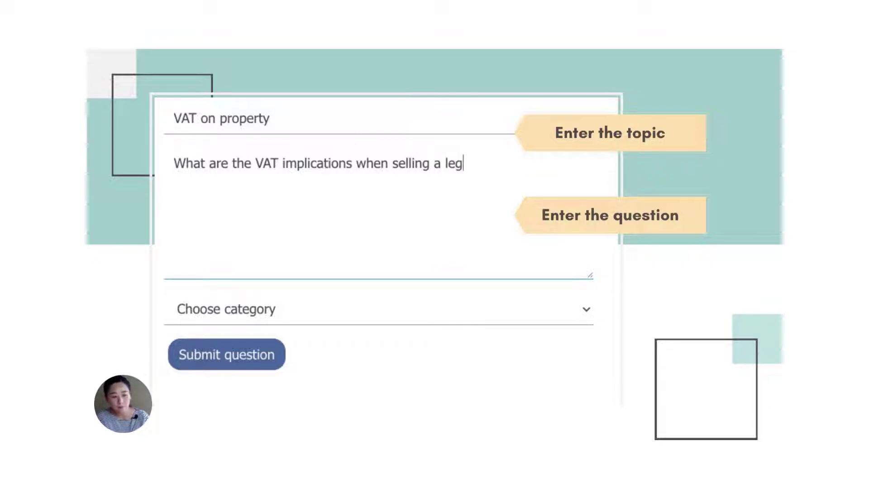
type("acy prope")
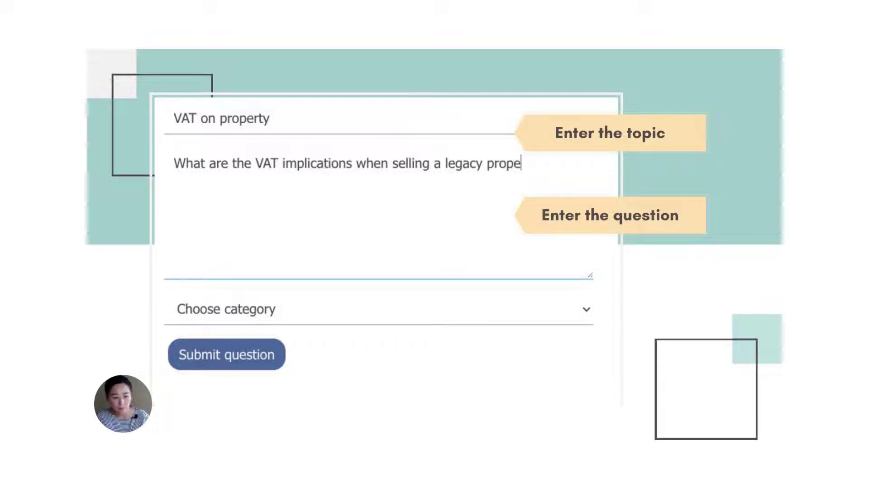
type("rty?")
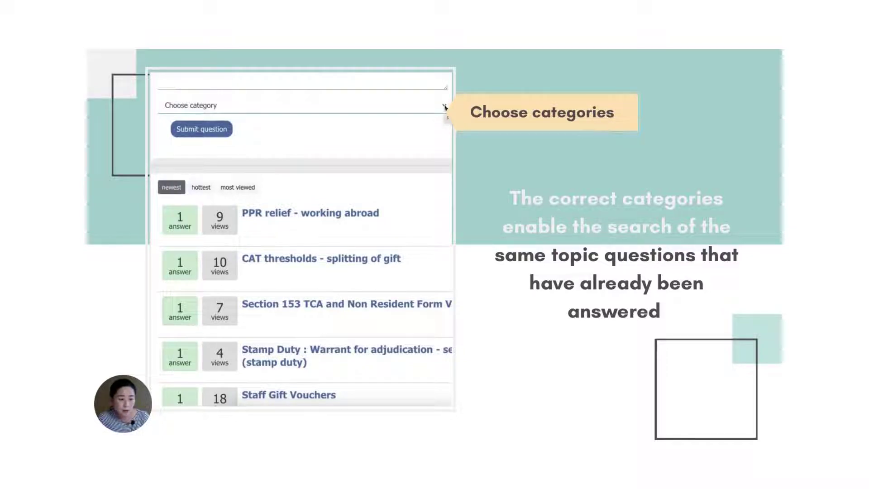
File the question under category VAT and sub category VAT on property.
left_click(445, 107)
scroll(441, 115, "down", 2)
scroll(441, 126, "down", 2)
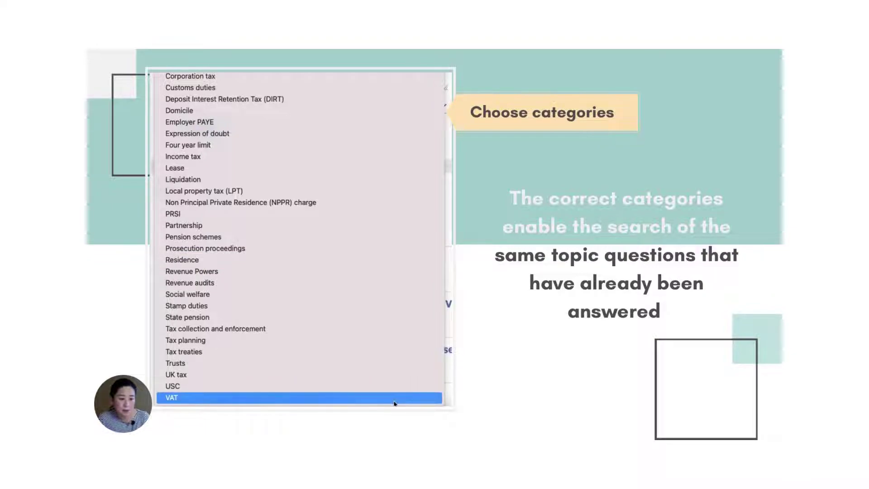
left_click(394, 398)
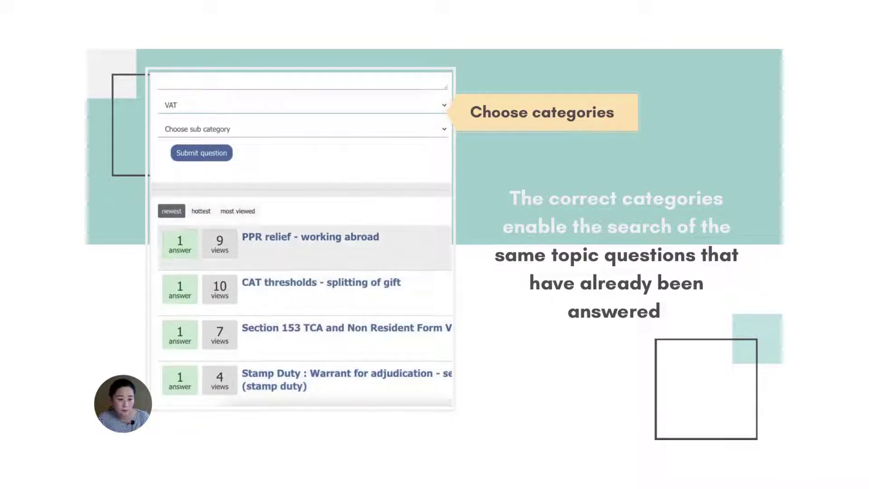
left_click(445, 131)
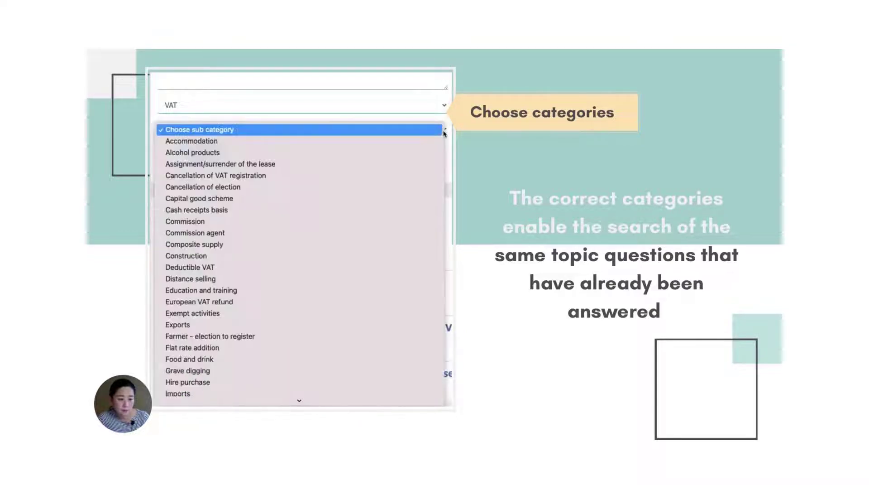
scroll(420, 223, "down", 10)
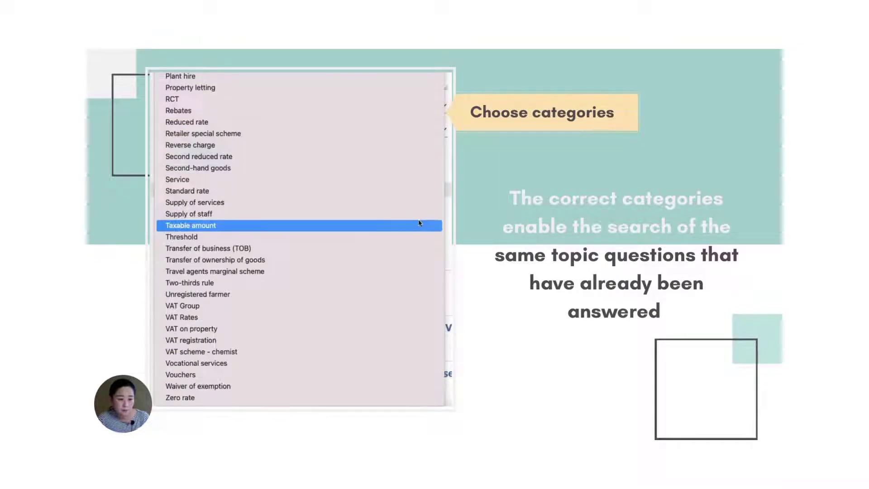
left_click(391, 330)
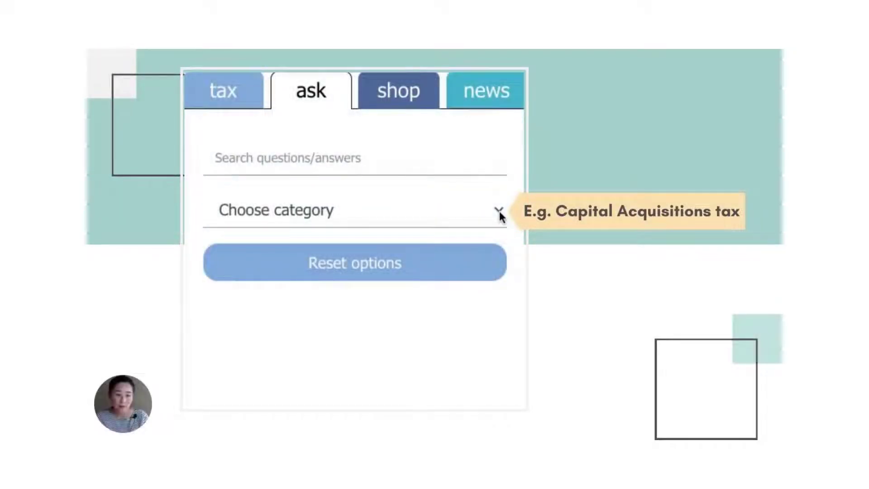
Set the search category filter to Capital acquisitions tax, leaving the sub category unchosen.
left_click(500, 211)
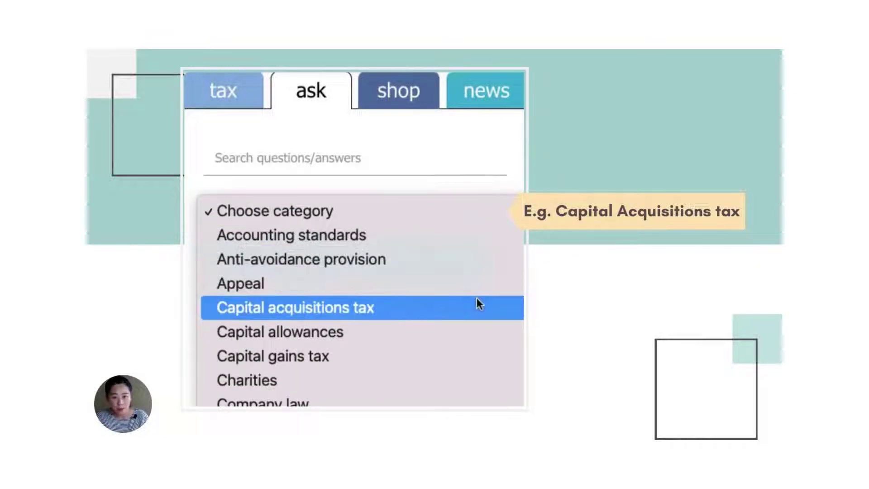
left_click(476, 299)
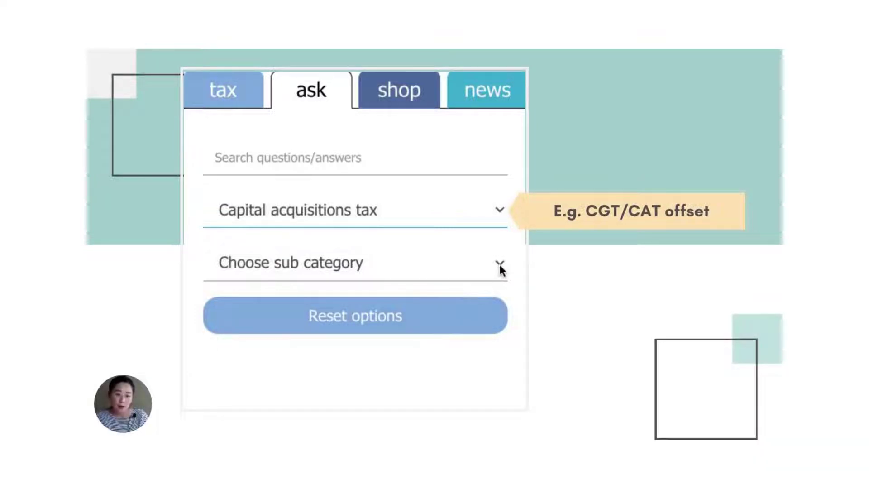
left_click(499, 267)
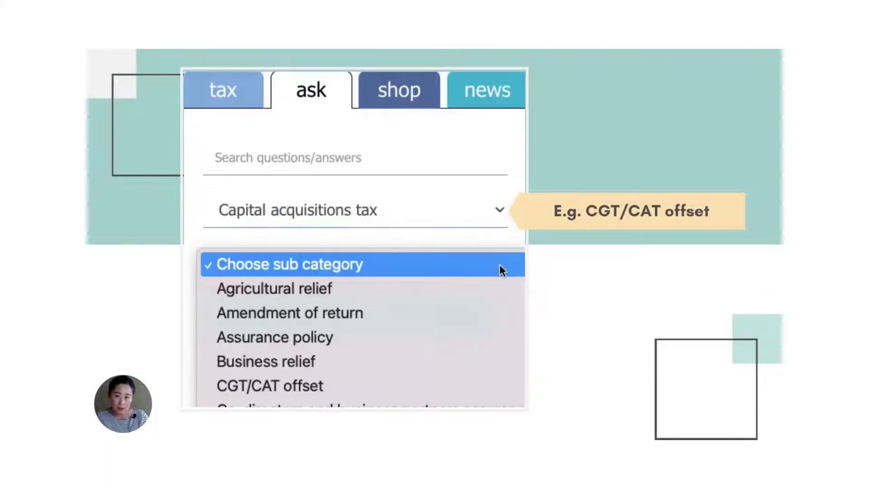
left_click(481, 384)
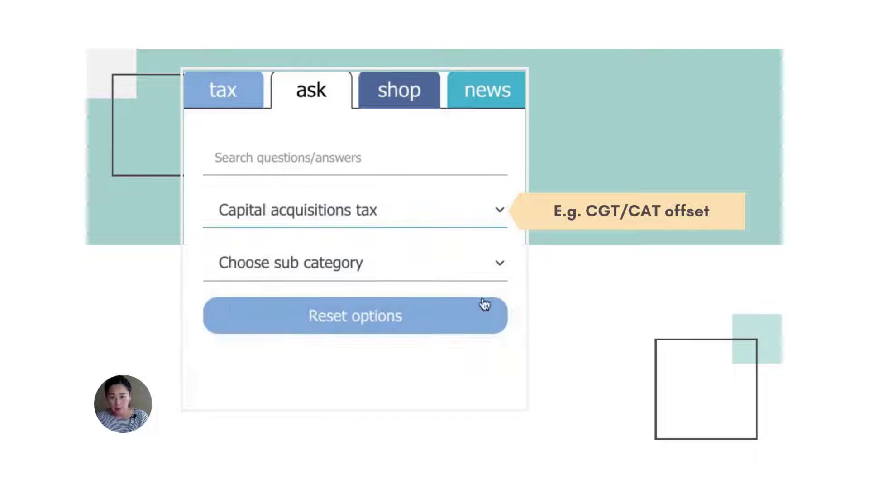